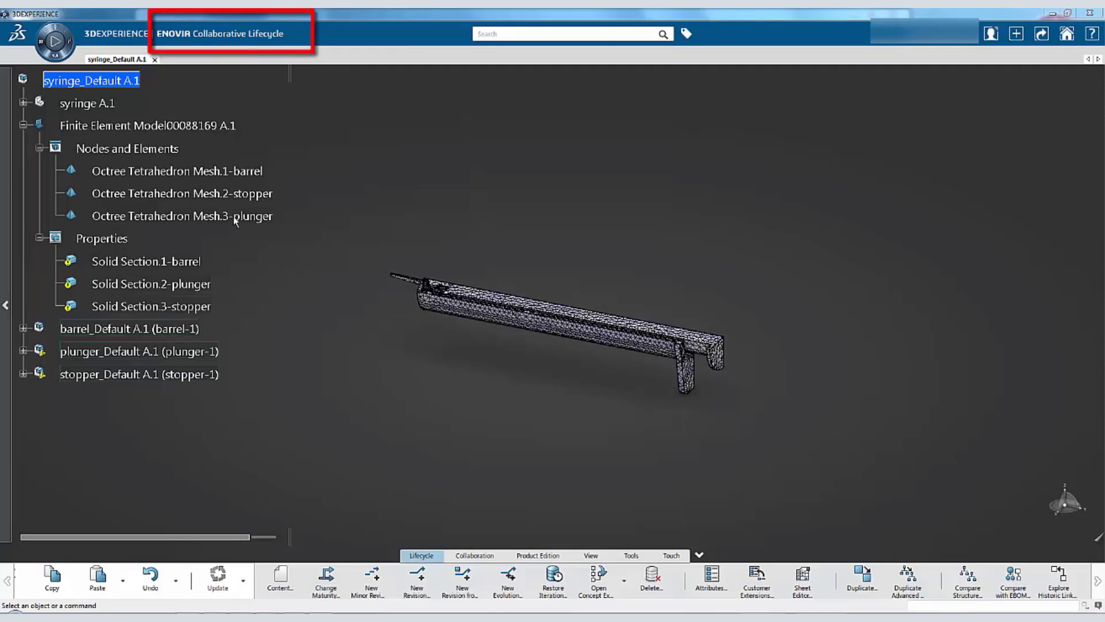
Step: Switch the syringe model to the Structural Model app and start a new material with Create Material
left_click(55, 58)
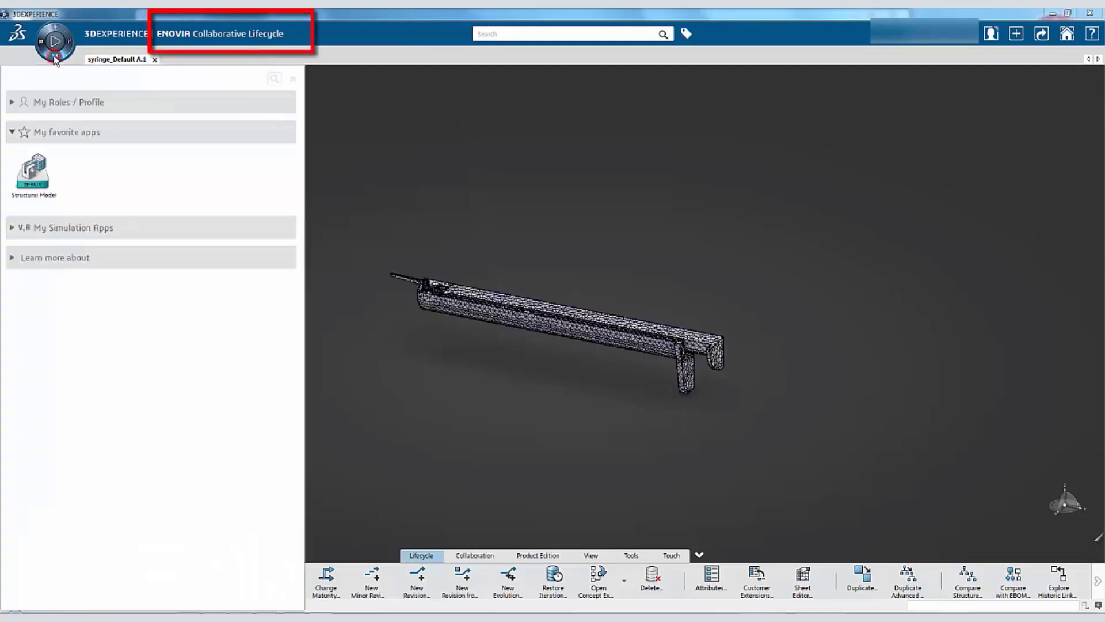
left_click(33, 171)
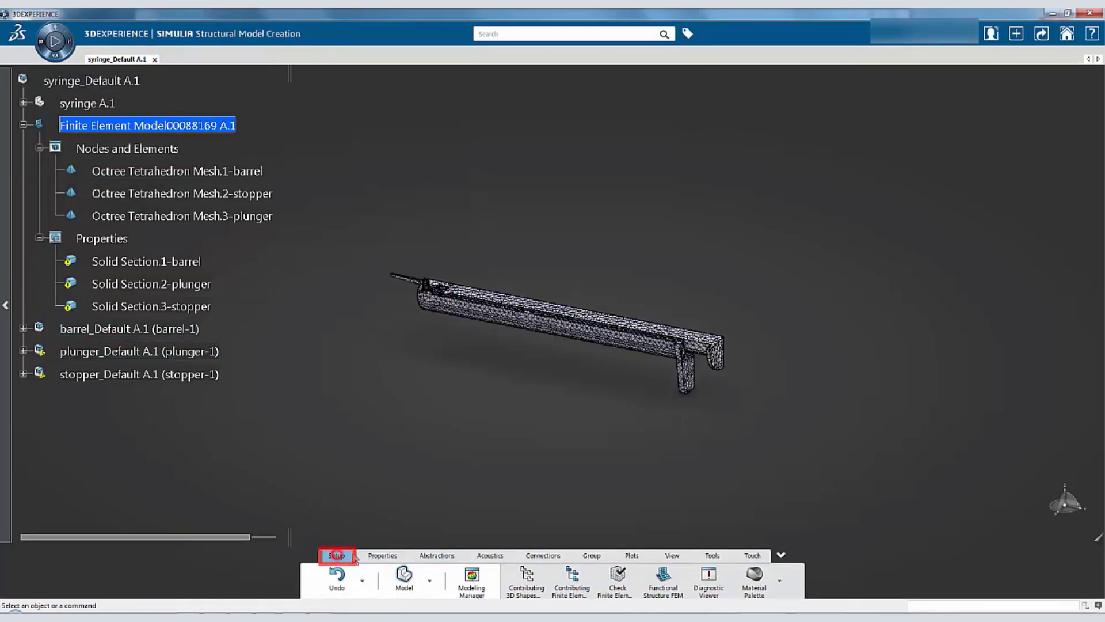
left_click(779, 581)
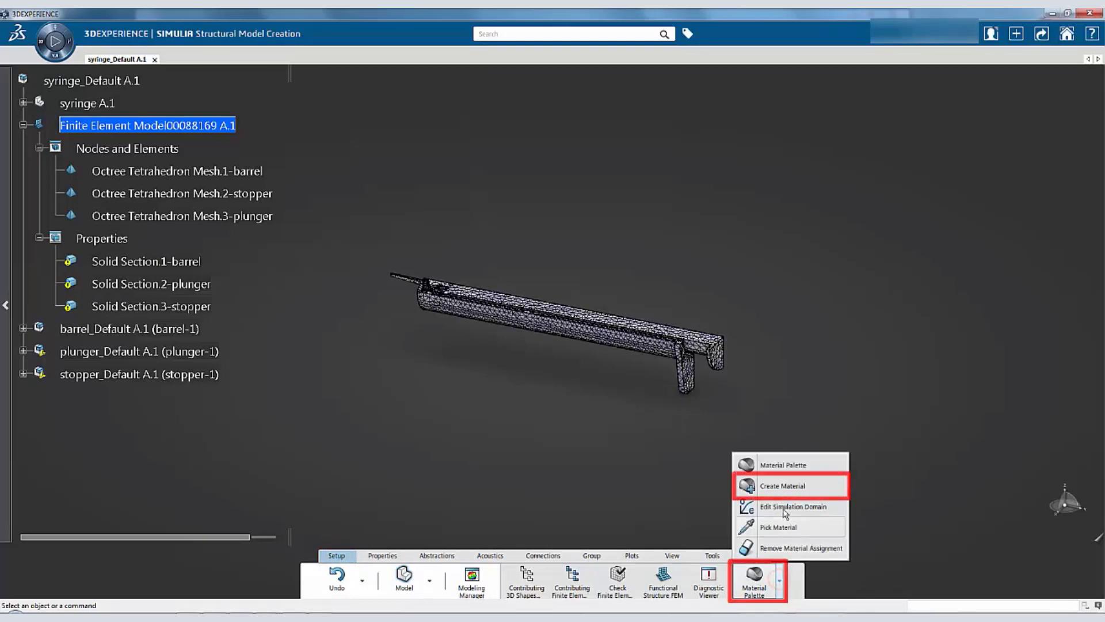
left_click(782, 485)
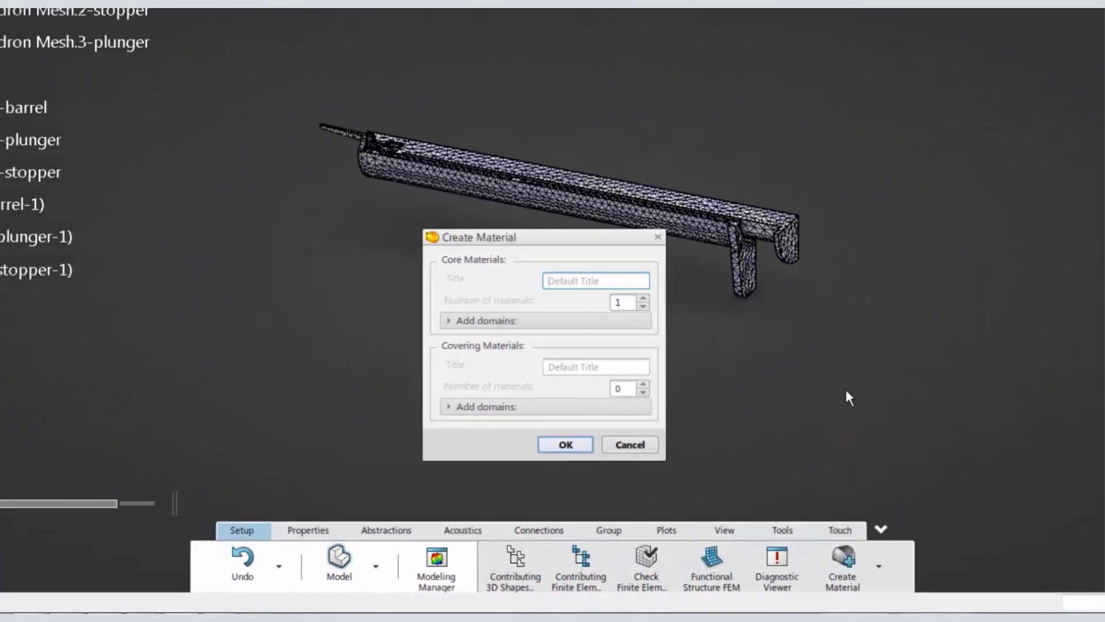
Step: Create the core material 'Rubber (Syringe)' with the Simulation Domain added
left_click(570, 280)
type("Ru")
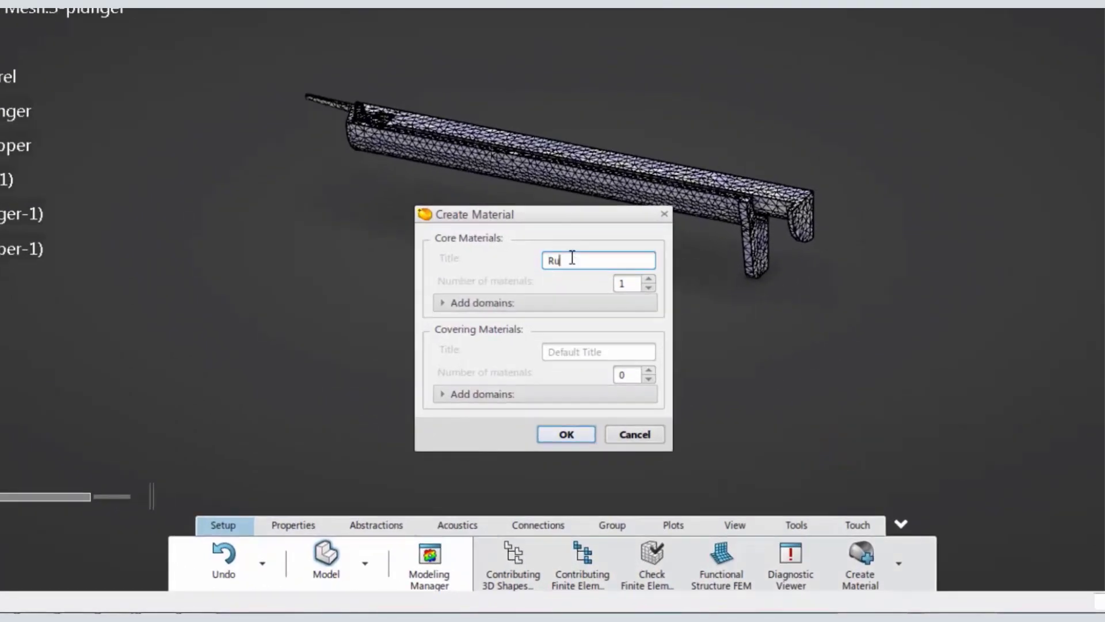
type("bber (Syringe)")
left_click(483, 303)
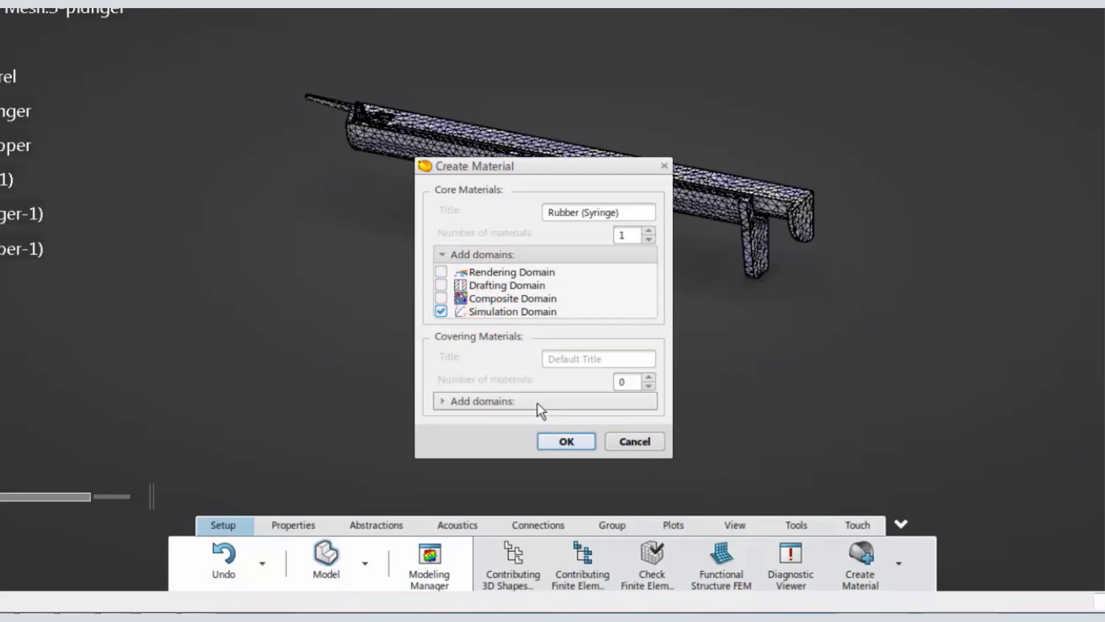
left_click(565, 441)
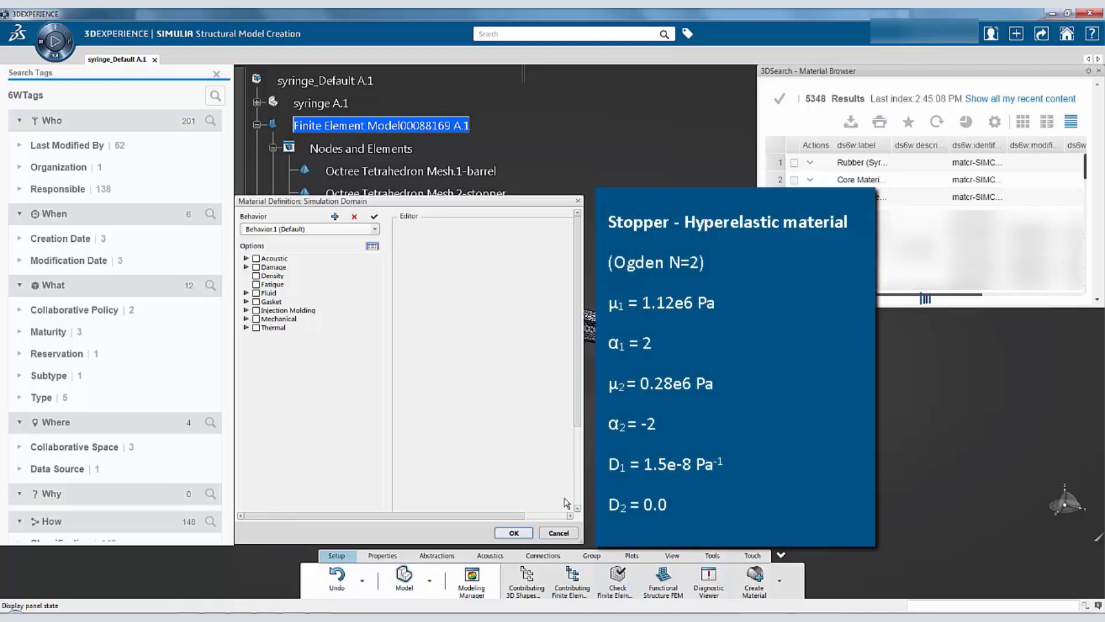
Step: Make the rubber hyperelastic with an Ogden strain energy potential of order N2
left_click(246, 318)
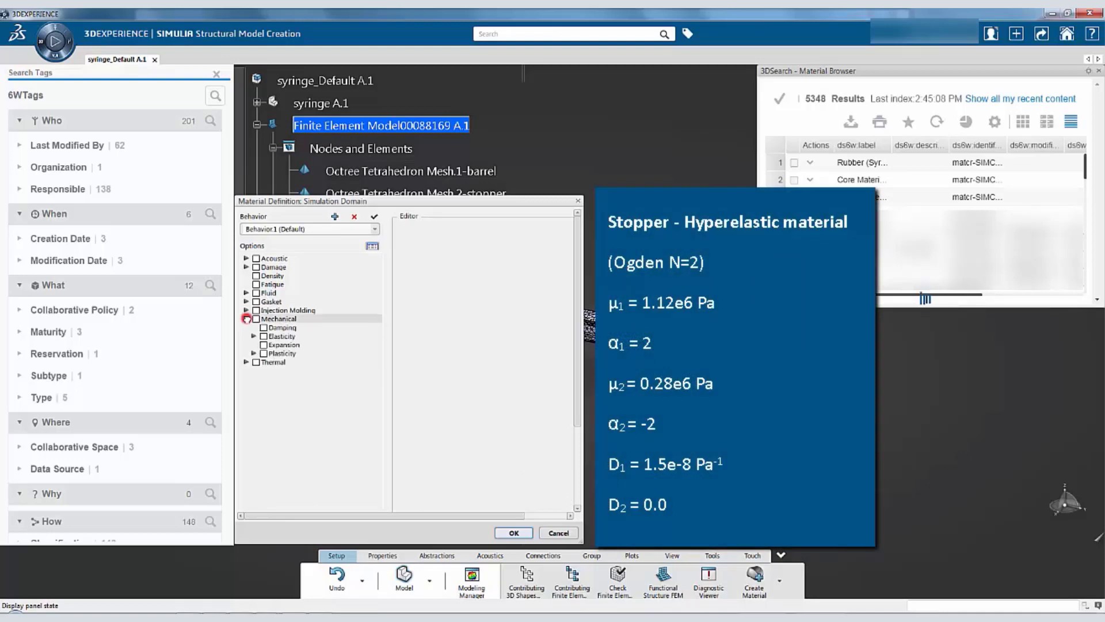
left_click(254, 336)
left_click(285, 371)
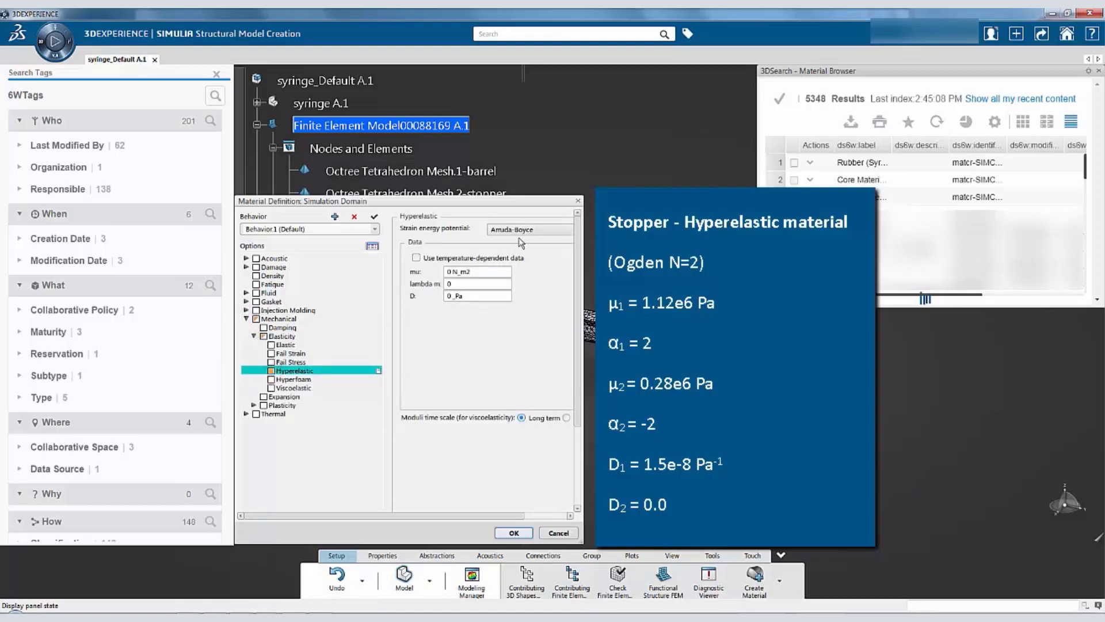
left_click(521, 230)
left_click(516, 259)
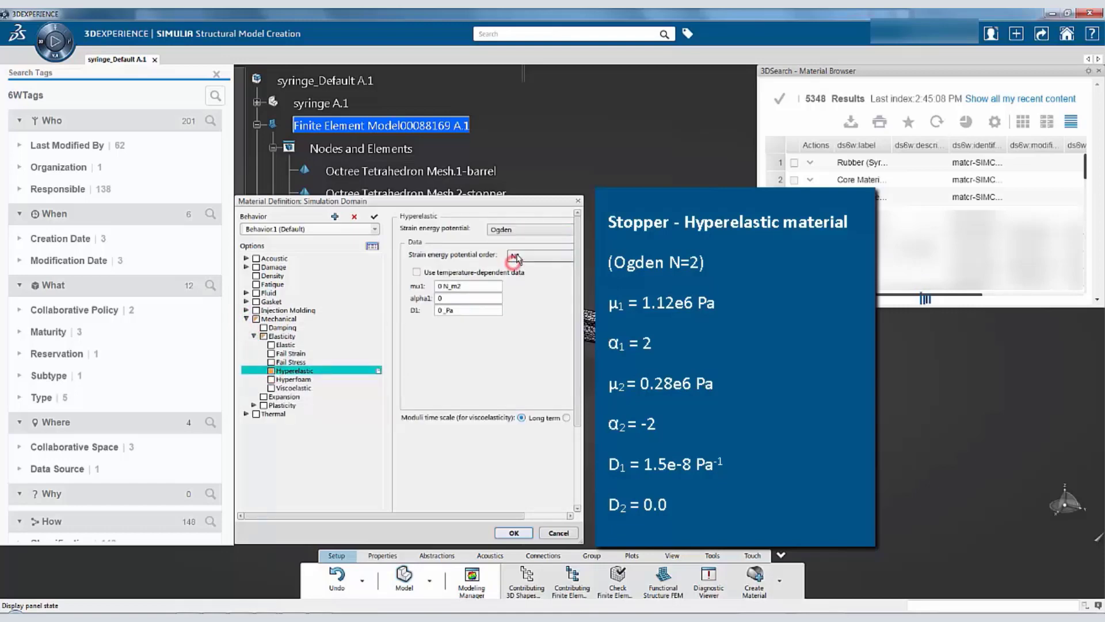
left_click(516, 257)
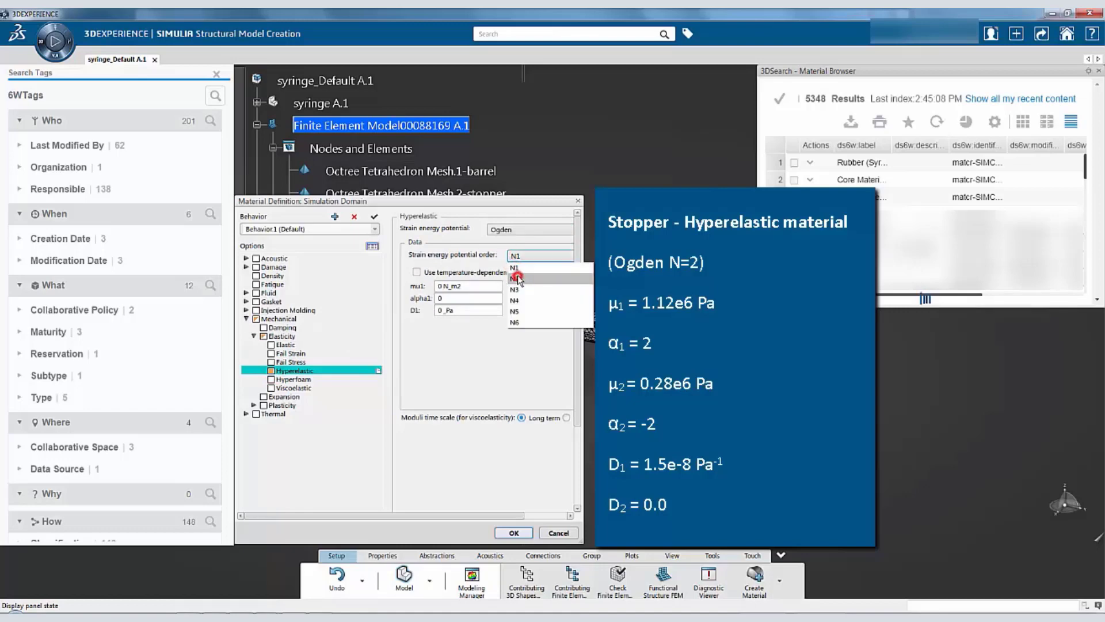
left_click(515, 278)
Step: Enter Ogden coefficients mu1 1.12e6, alpha1 2, mu2 0.28e6 Pa, alpha2 -2, D1 1.5e-8 and save
triple_click(494, 285)
key("BackSpace")
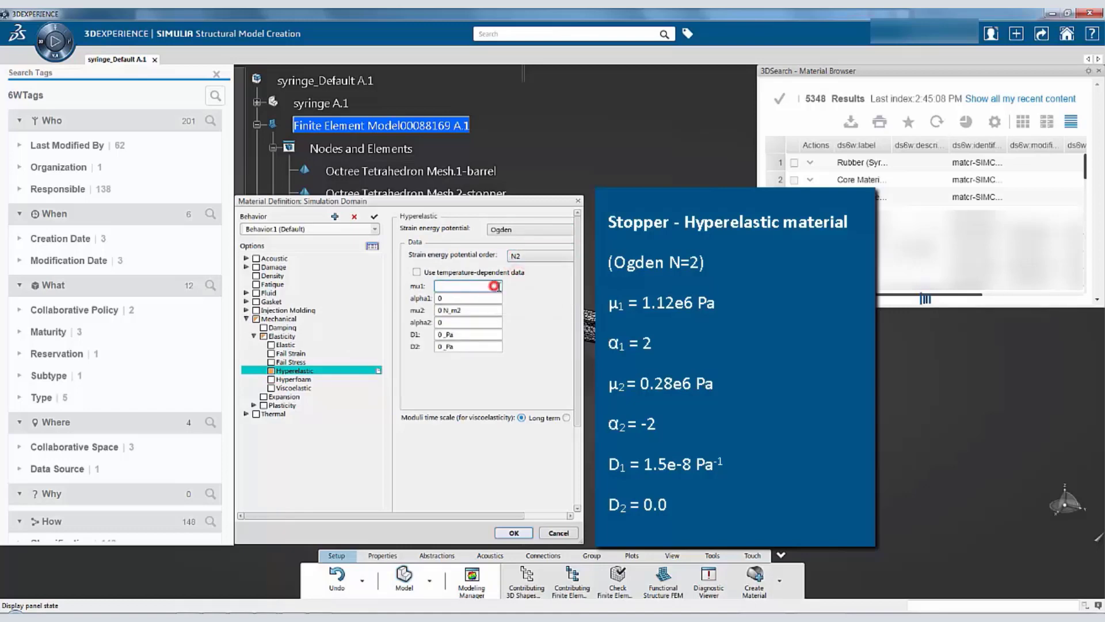
type("1.12e6")
key("Tab")
type("2")
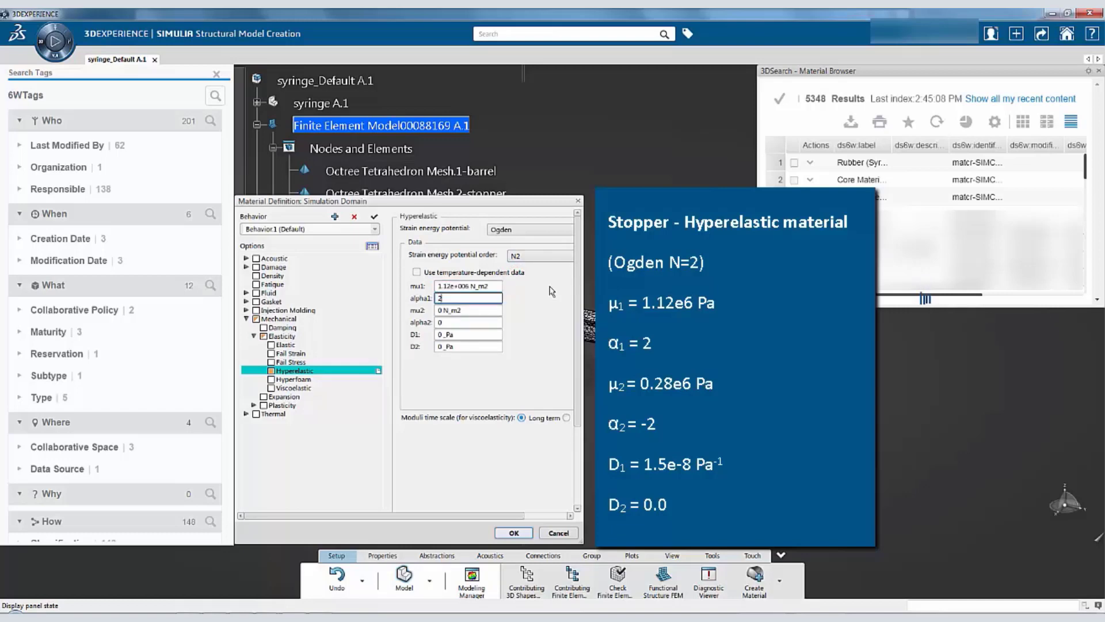
key("Tab")
type(".")
type("28")
type("e6")
type(" Pa")
key("Tab")
type("-2")
key("Tab")
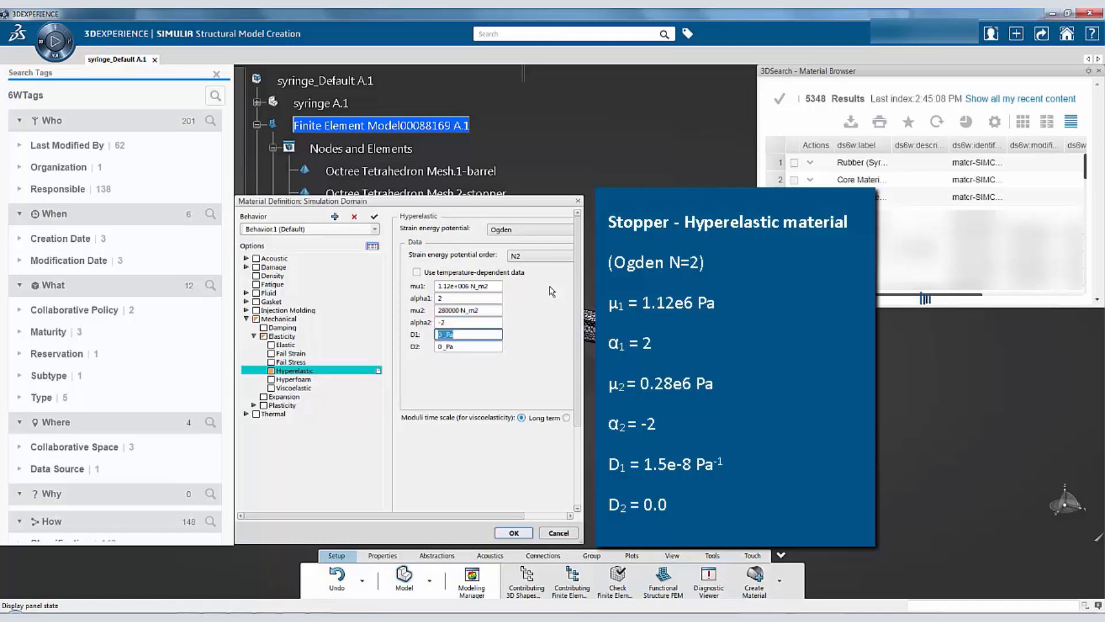
type("1.5e-8 _Pa")
key("Tab")
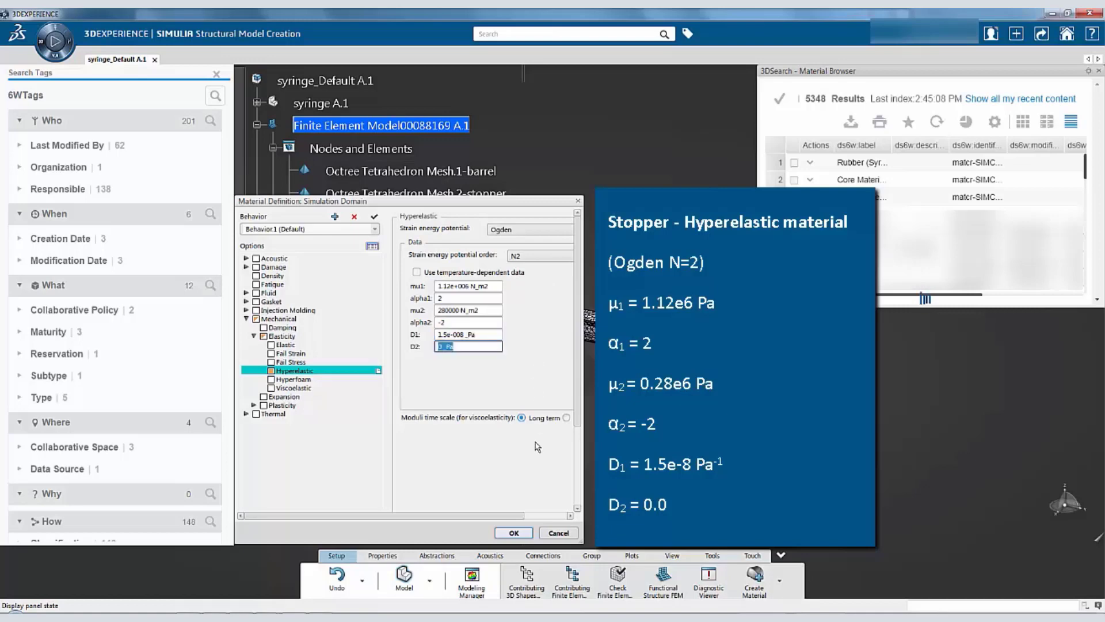
left_click(514, 533)
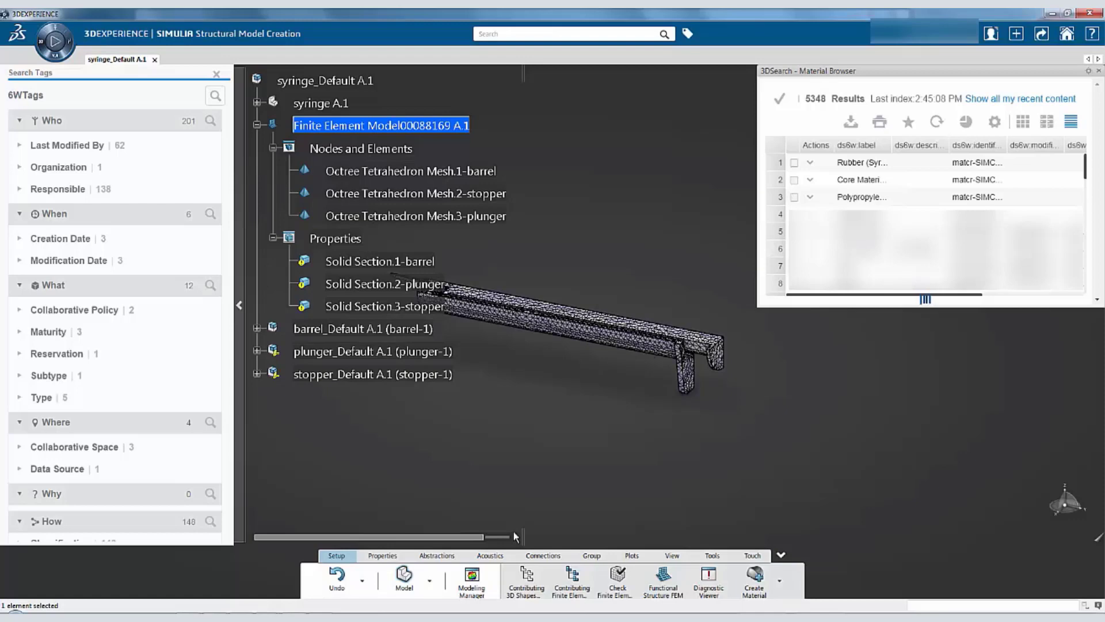
Step: Create the material 'Polypropylene (Syringe)' with the Simulation Domain added
left_click(754, 576)
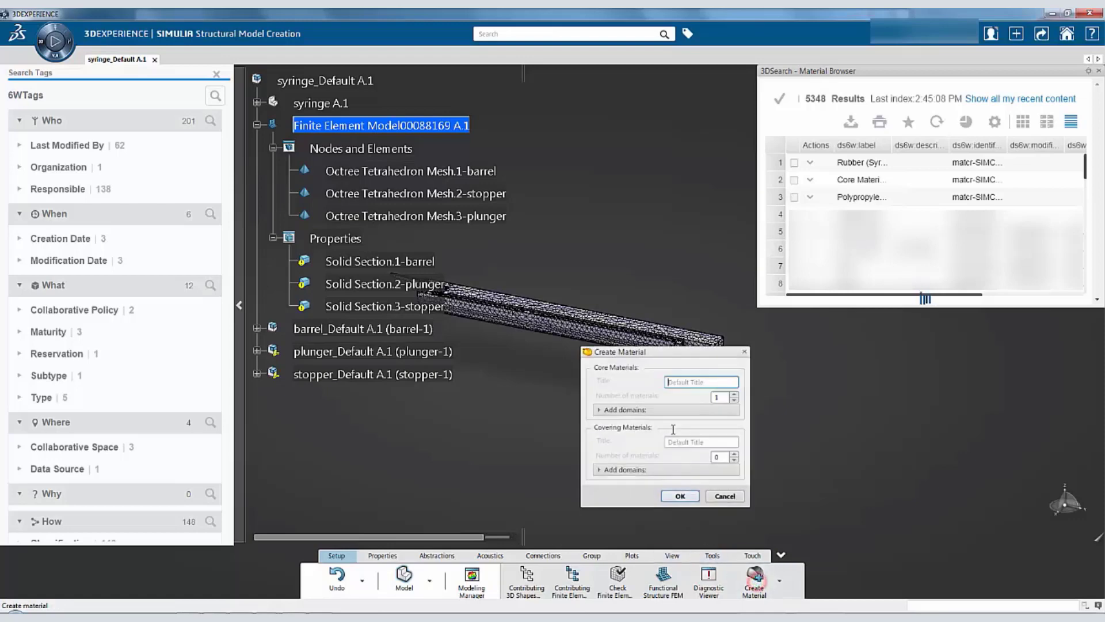
type("Polypropylene (Syringe)")
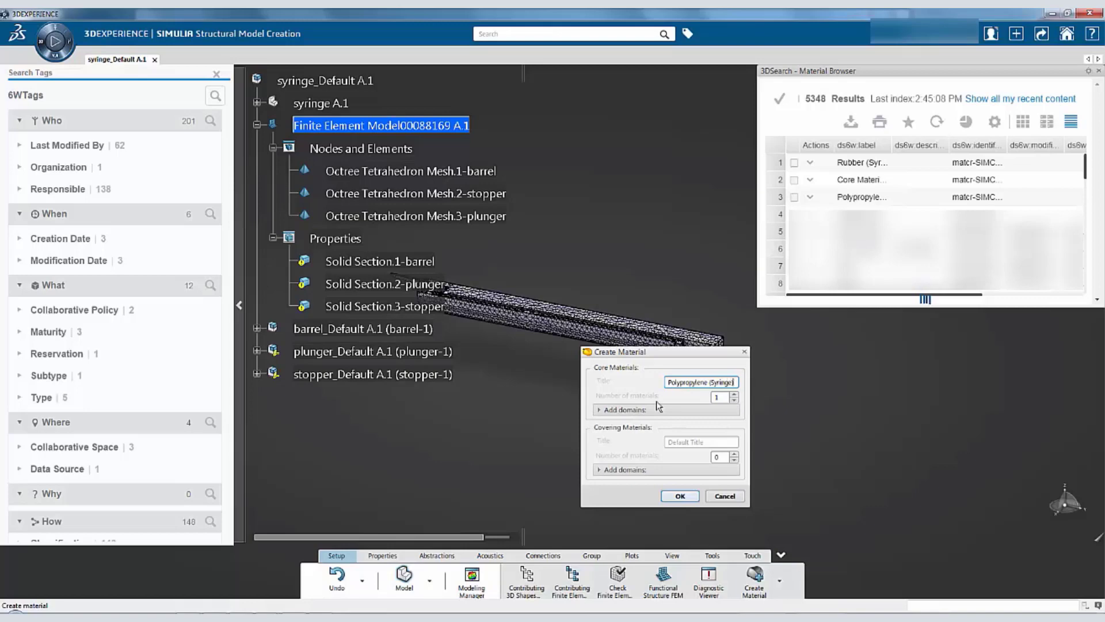
left_click(622, 409)
left_click(680, 498)
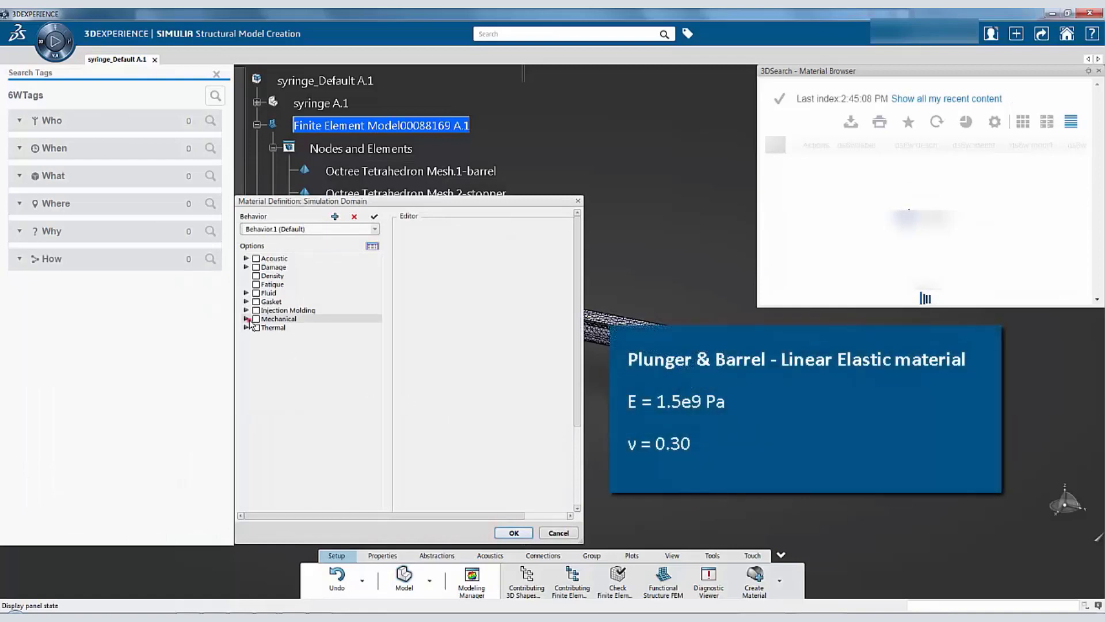
Step: Give polypropylene elastic behaviour with Young's modulus 1.5e9 Pa and Poisson's ratio 0.3
left_click(246, 318)
left_click(253, 335)
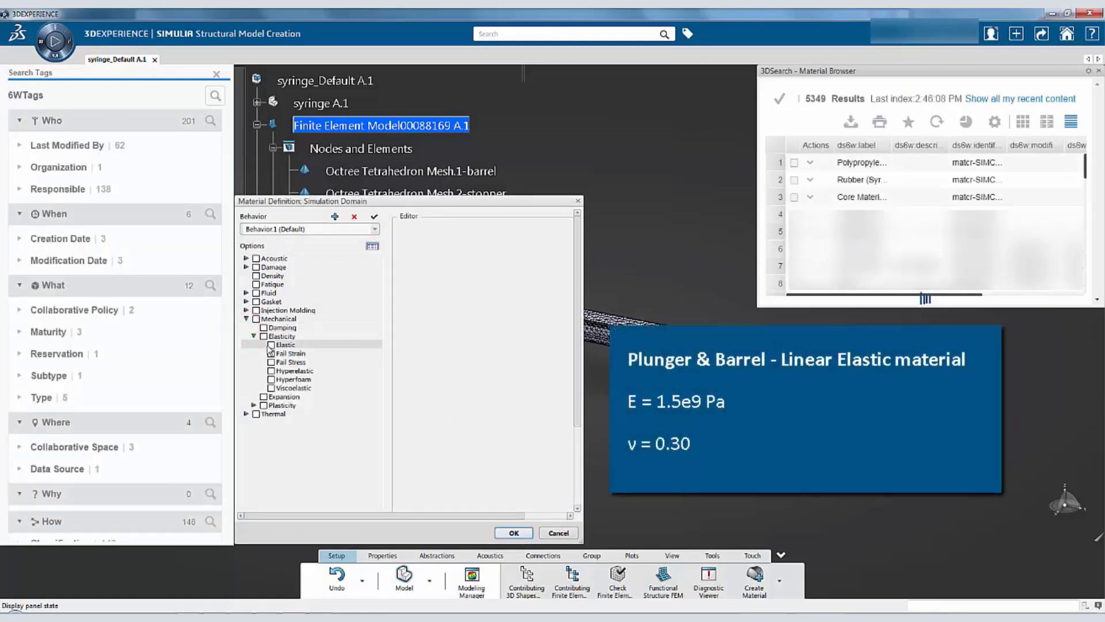
left_click(271, 344)
left_click(525, 265)
key("BackSpace")
type("1")
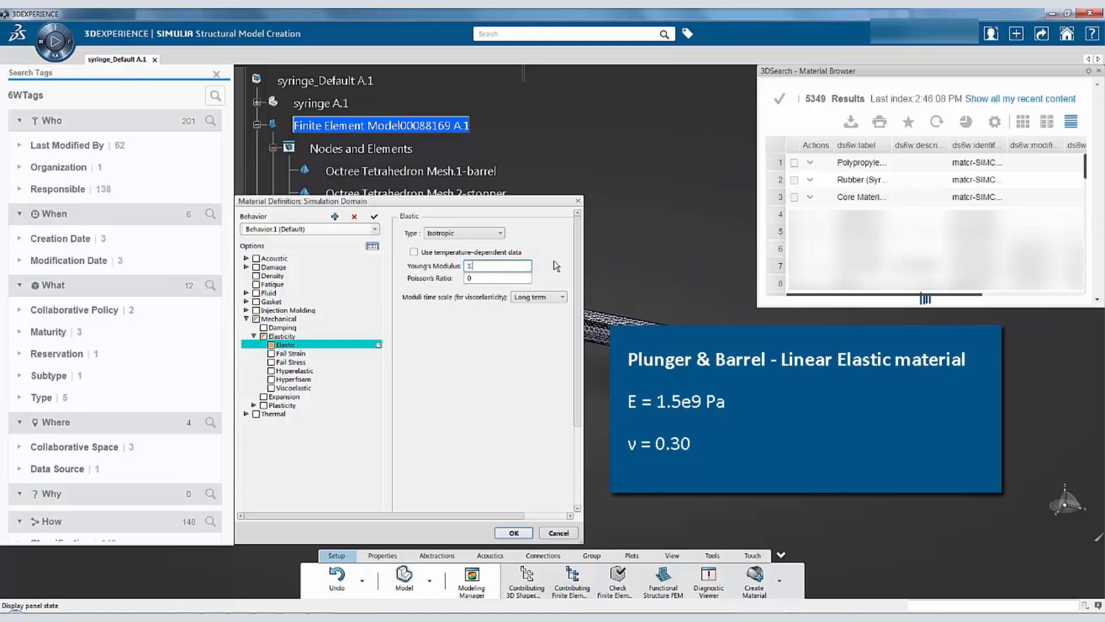
type(".5e9 Pa")
key("Tab")
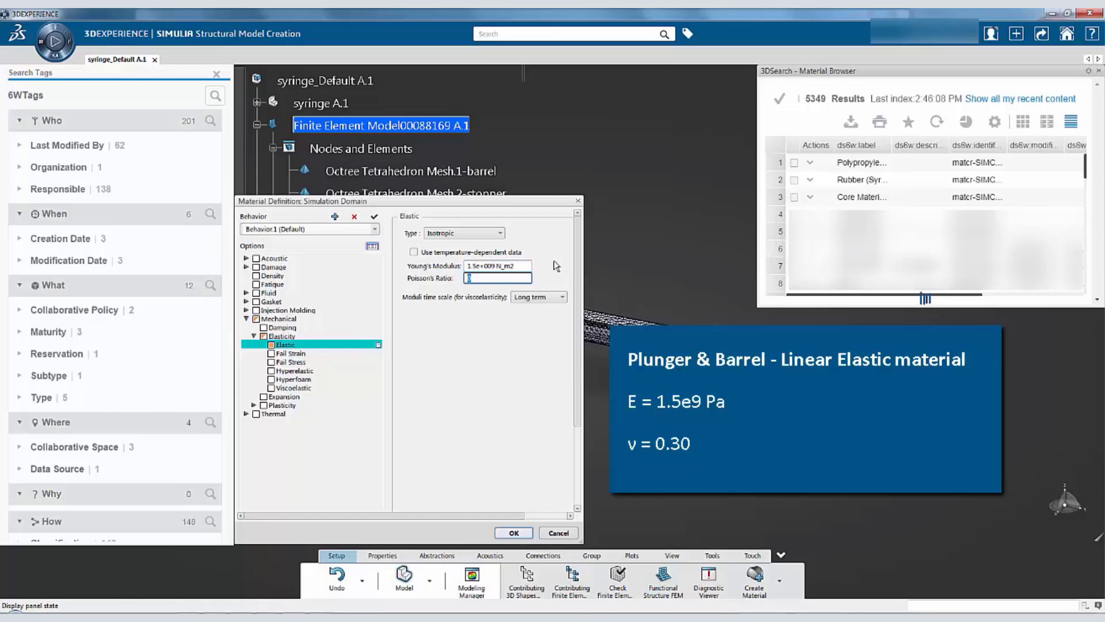
type("0.3")
left_click(513, 533)
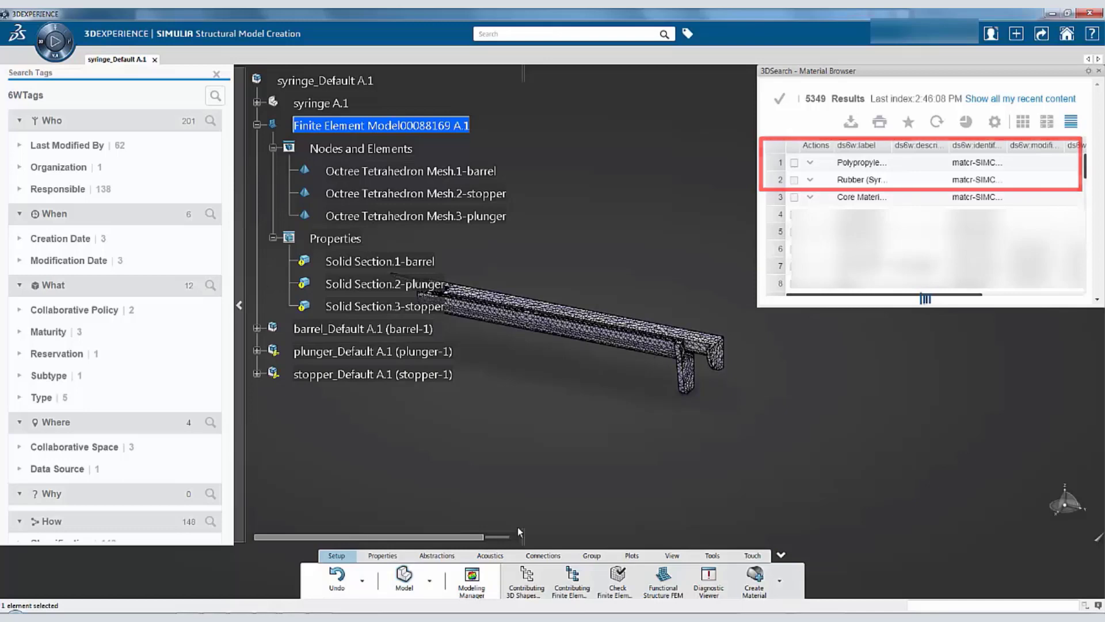
Step: Widen the Material Browser's ds6w:label column to show the full Polypropylene and Rubber (Syringe) names
left_click_drag(894, 145, 918, 145)
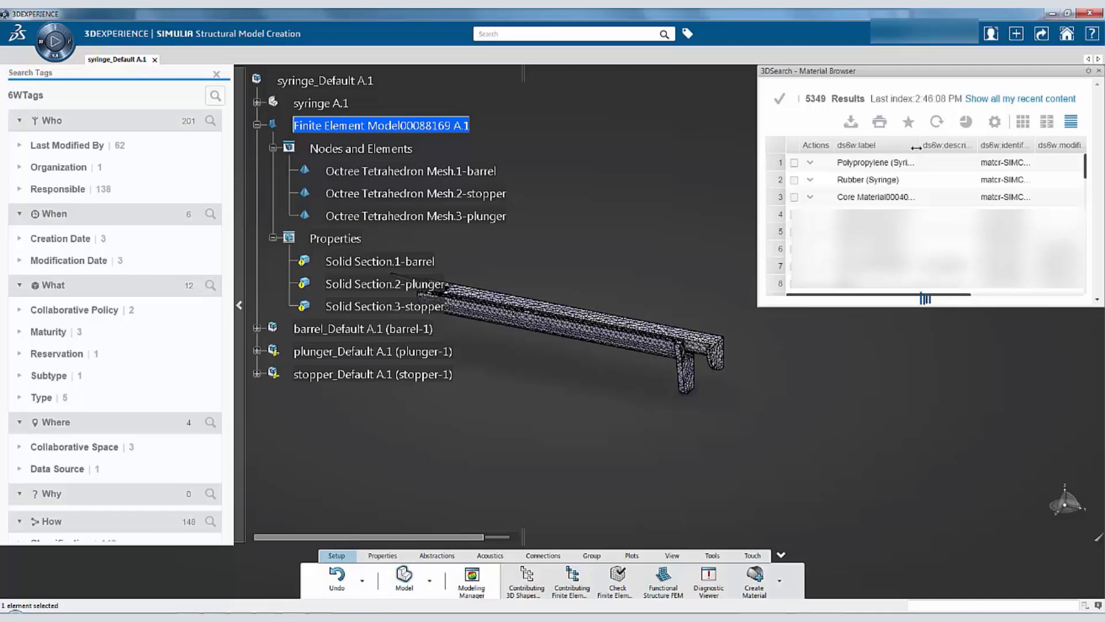
left_click_drag(915, 148, 917, 147)
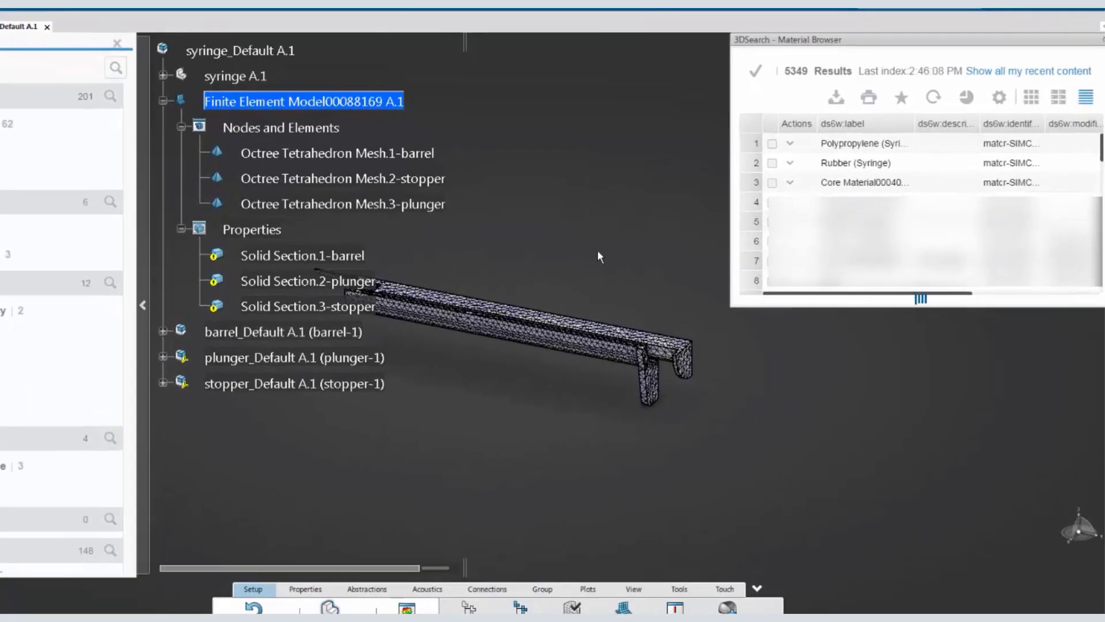
Step: Open the Modeling Manager from the 3D view's context menu to list the model items
right_click(640, 256)
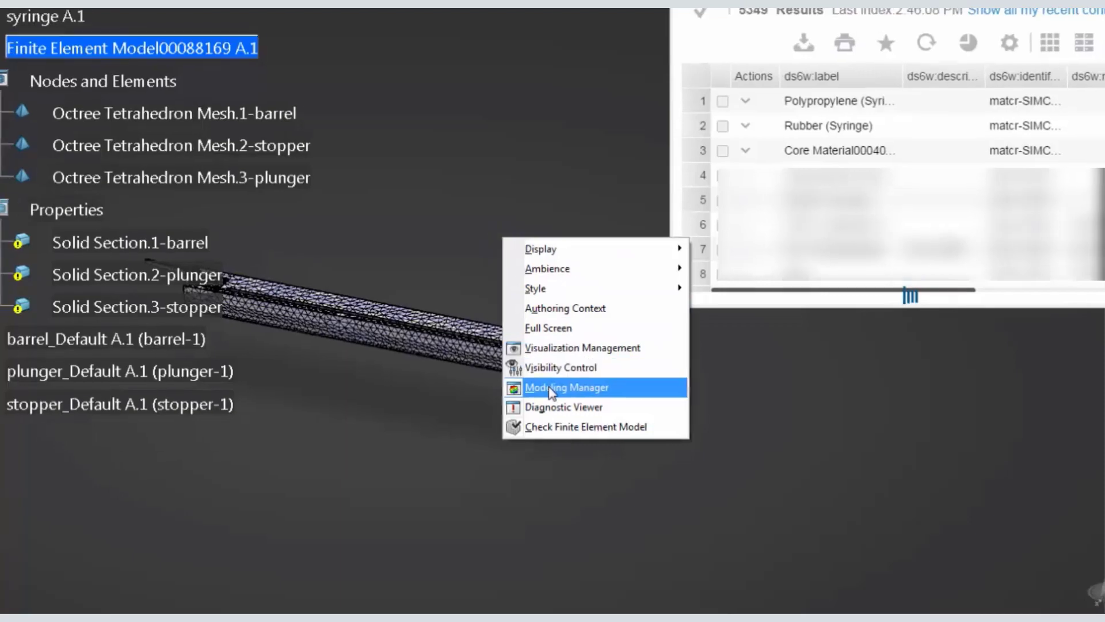
left_click(553, 388)
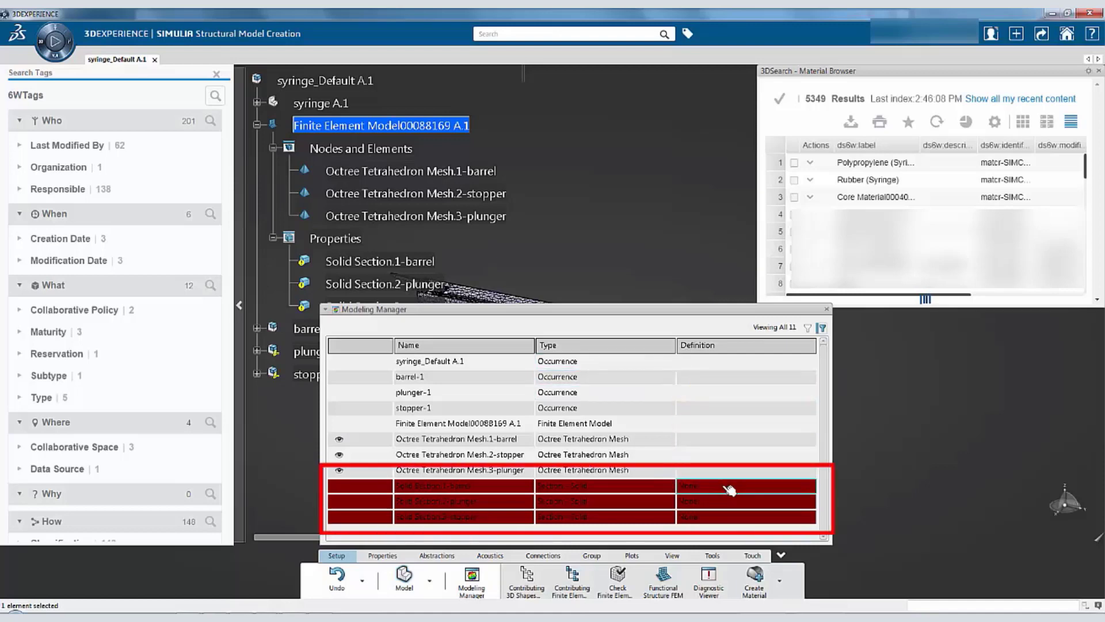
mouse_move(729, 490)
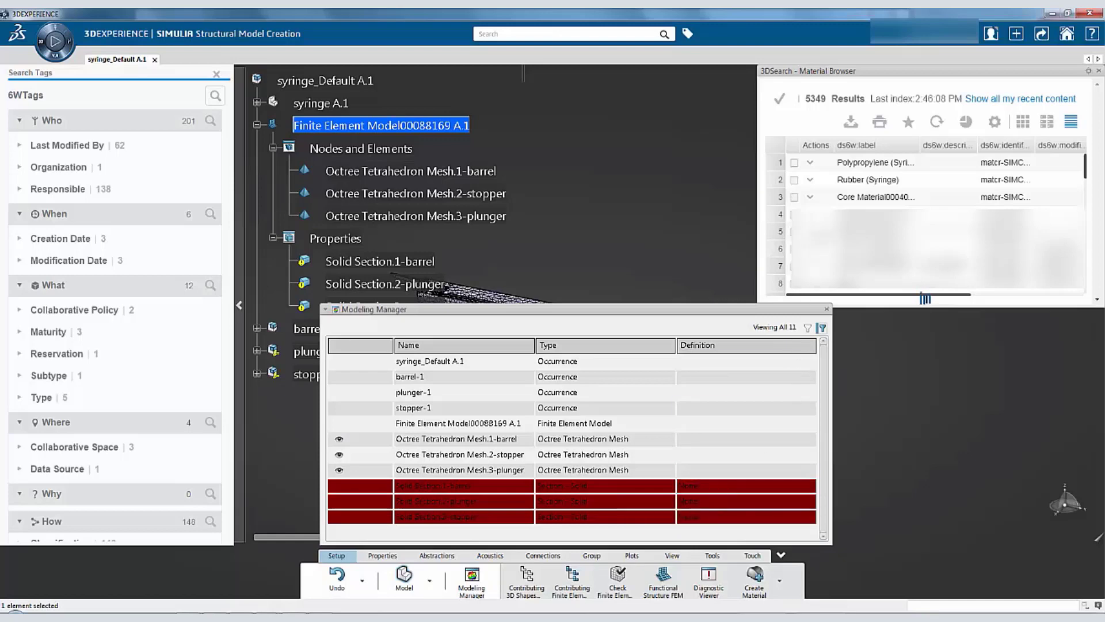
Step: Apply Polypropylene (Syringe) to Solid Section.1-barrel and Solid Section.2-plunger
left_click(811, 165)
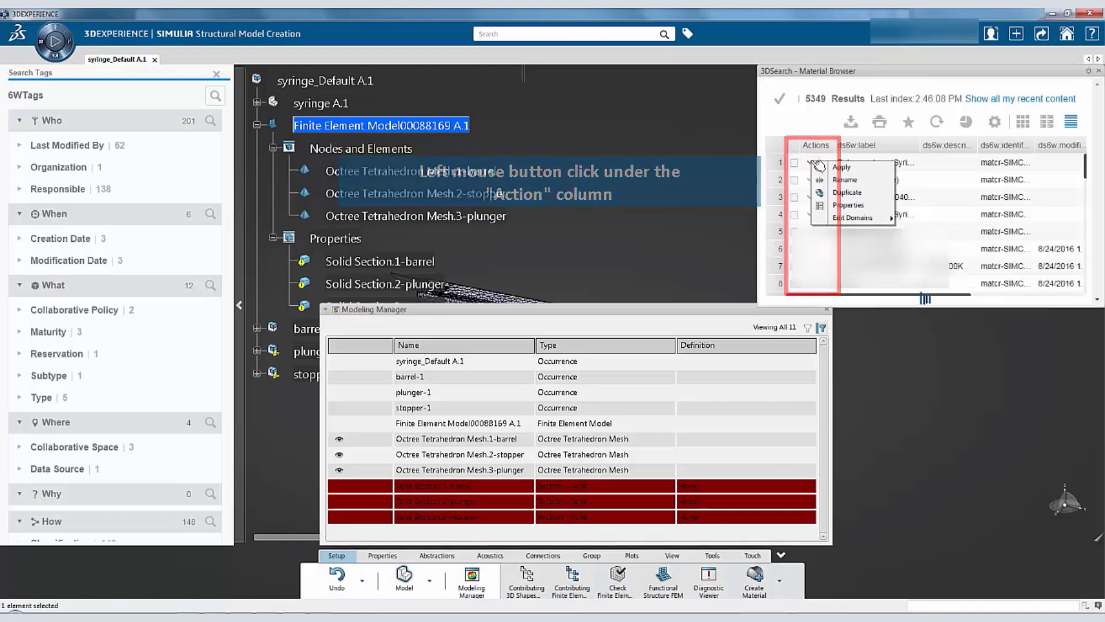
left_click(839, 168)
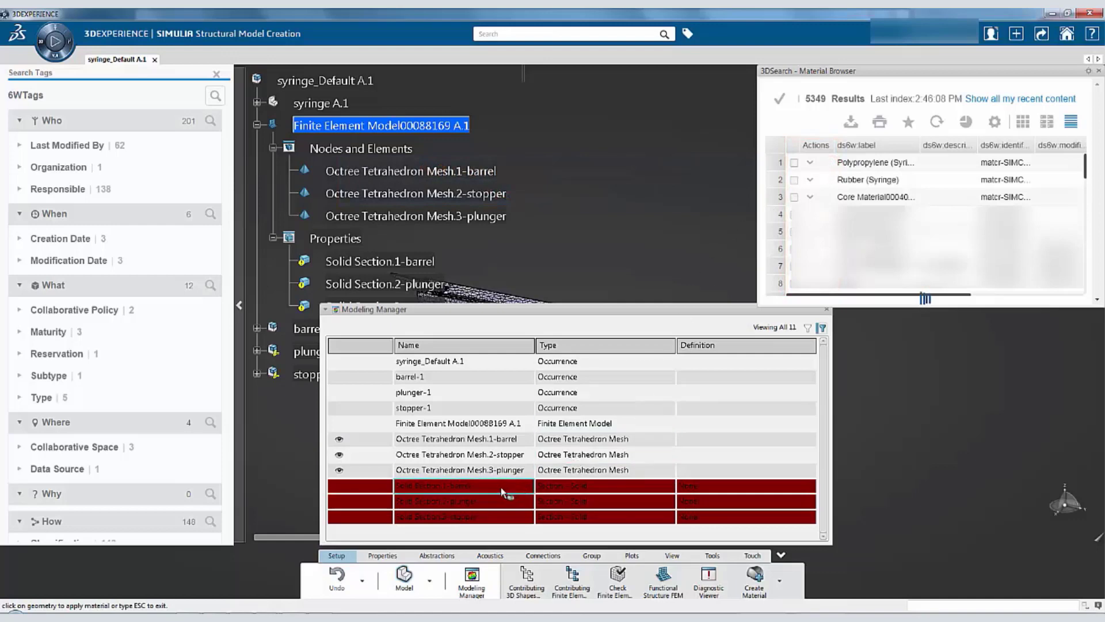
mouse_move(501, 487)
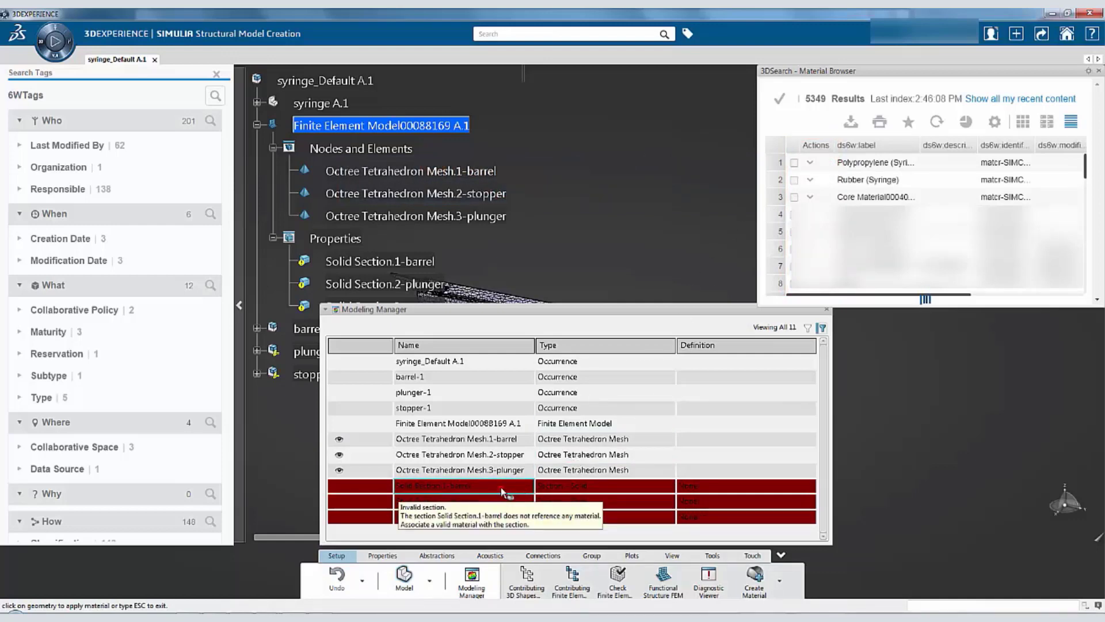
left_click(501, 487)
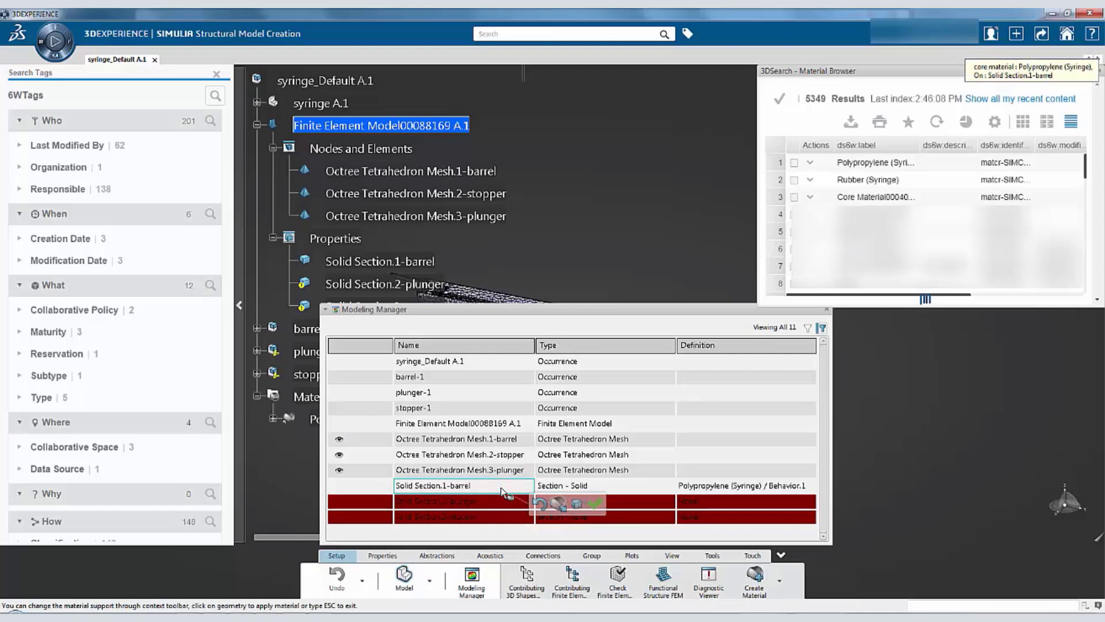
left_click(595, 506)
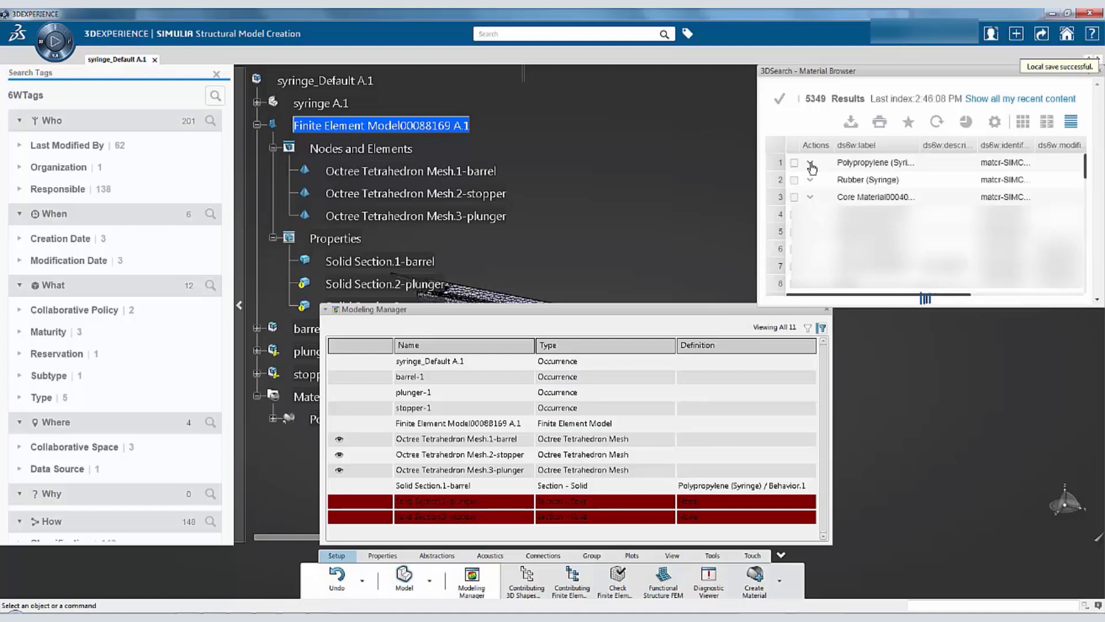
left_click(810, 166)
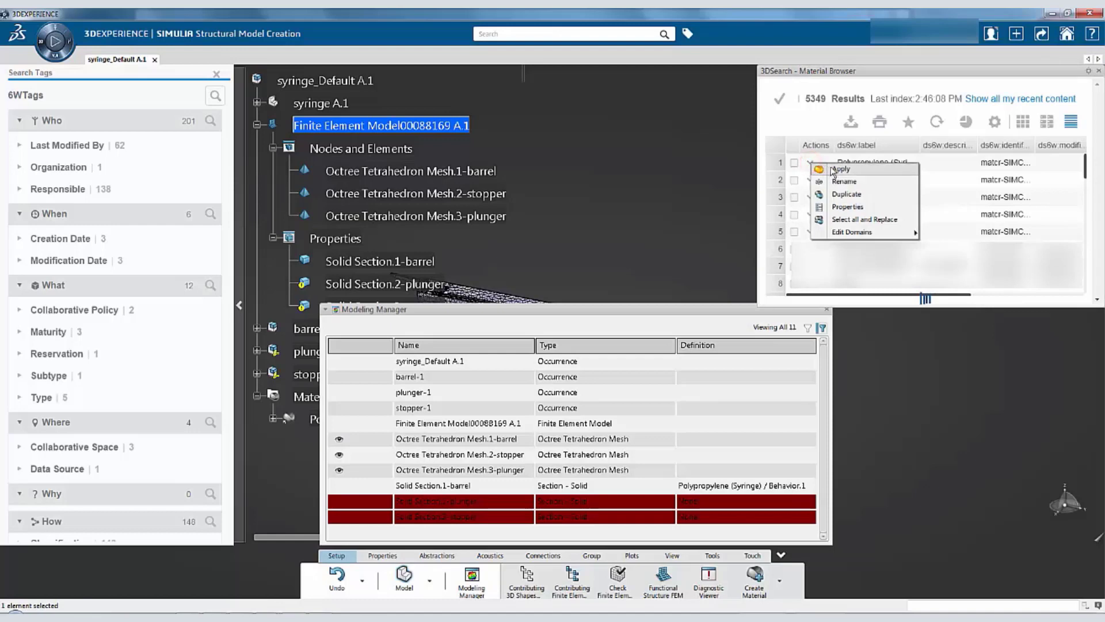
left_click(835, 169)
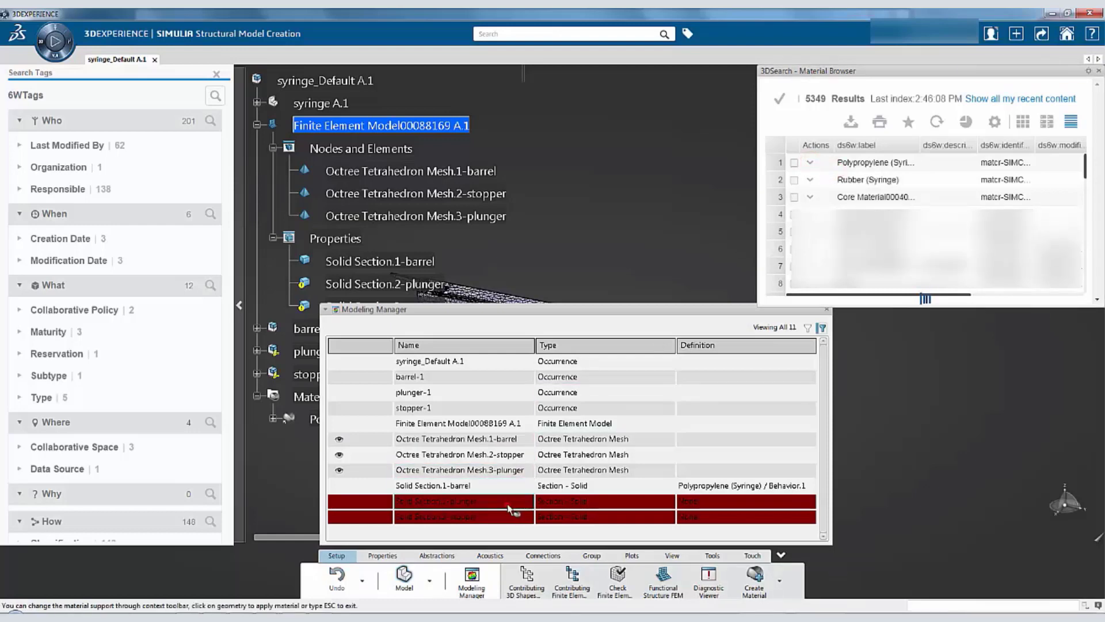
left_click(507, 501)
left_click(596, 520)
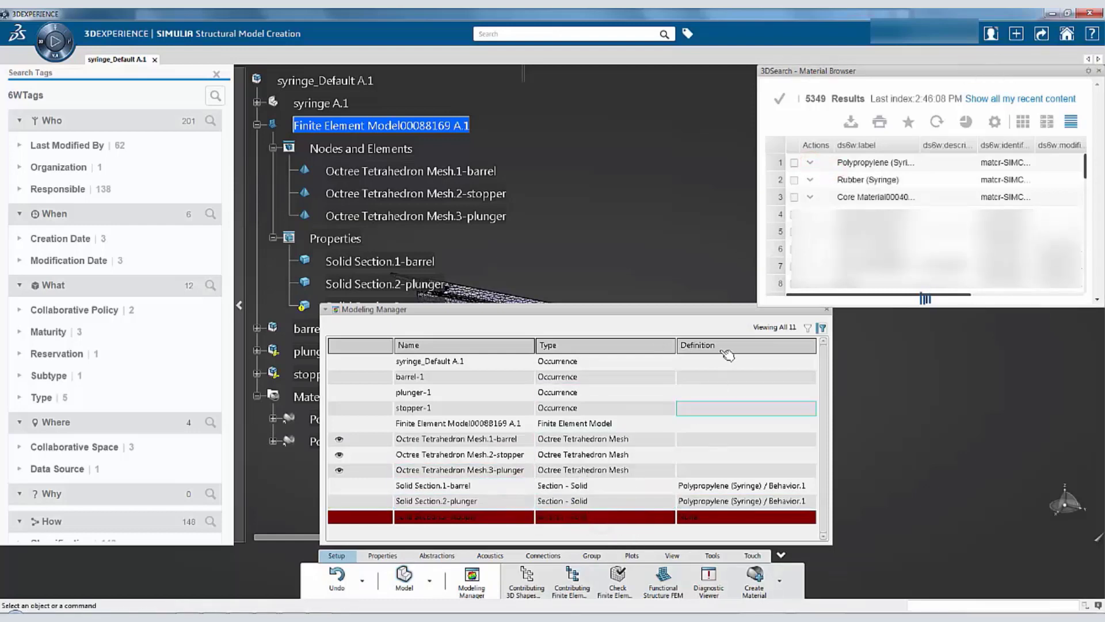
Step: Apply Rubber (Syringe) to Solid Section.3-stopper
left_click(810, 182)
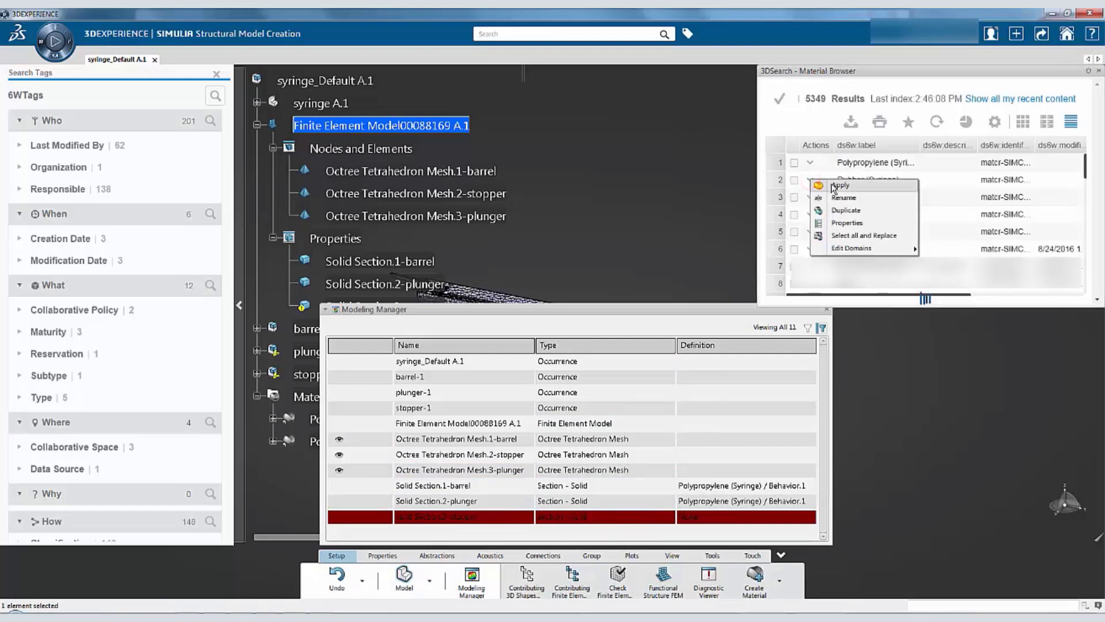
left_click(833, 185)
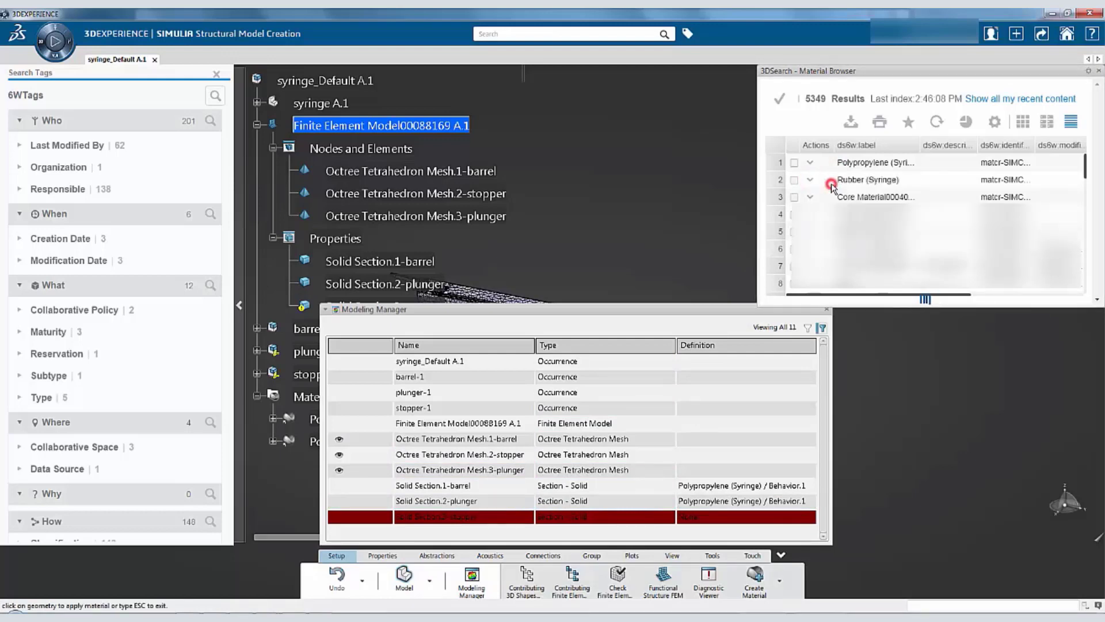
left_click(492, 518)
left_click(596, 529)
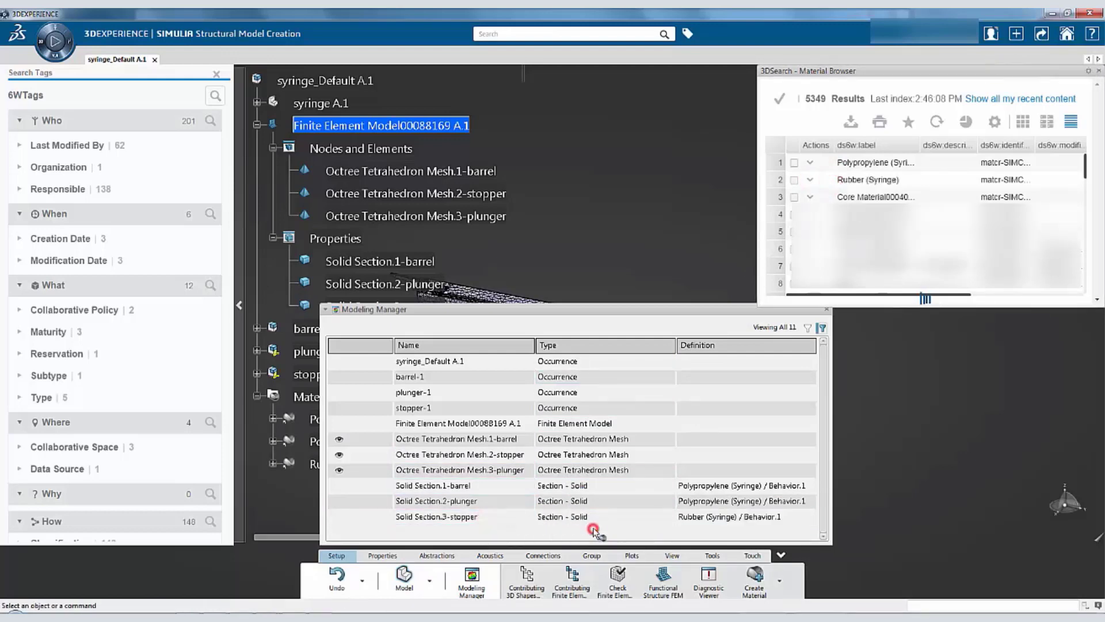